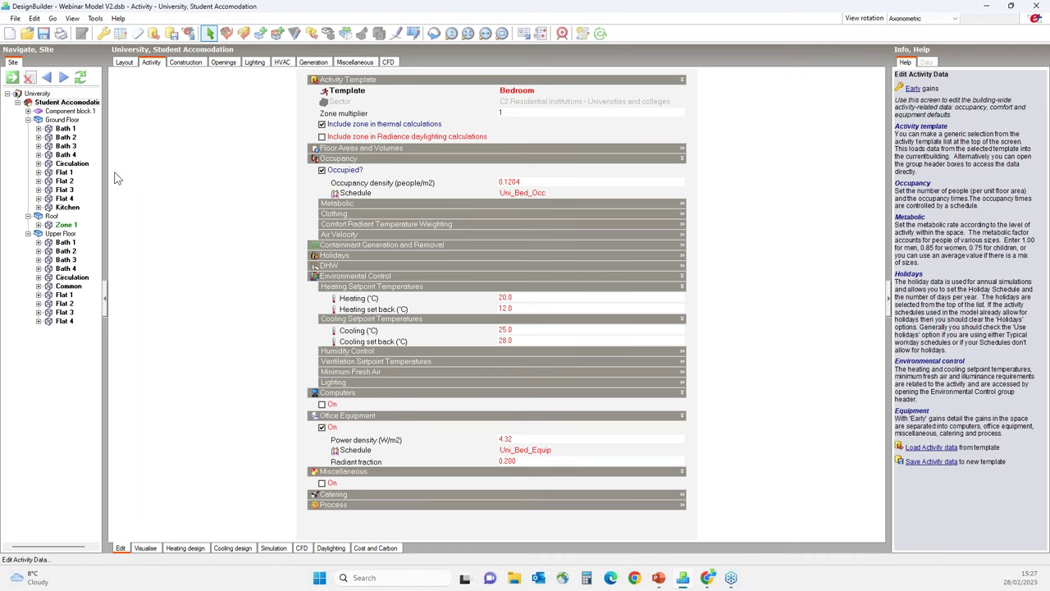
- Examine the occupancy density and the floor area and volume data of the ground-floor Flat 1 zone
click(70, 174)
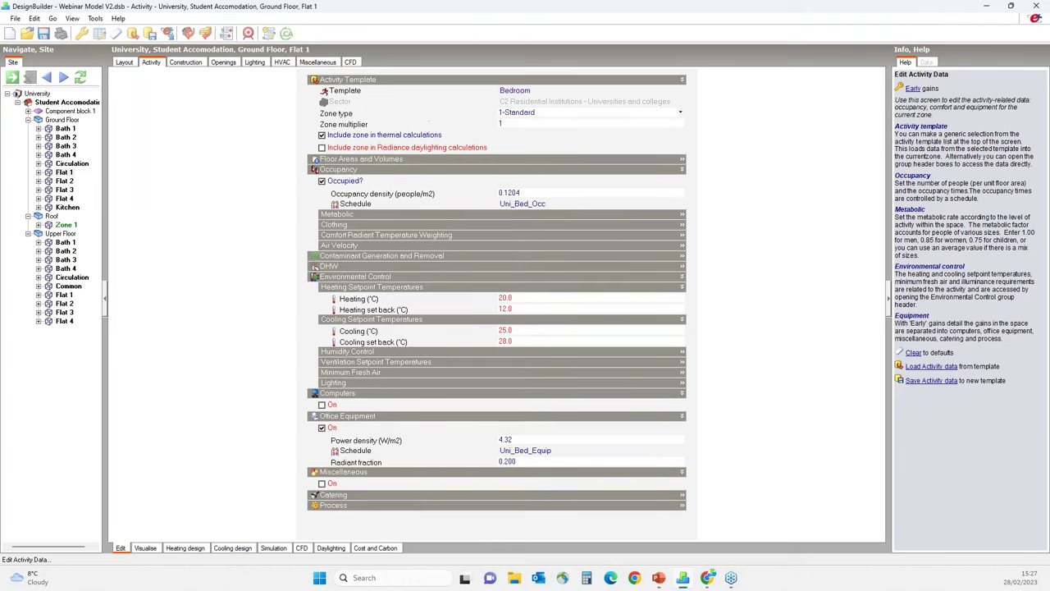
click(505, 193)
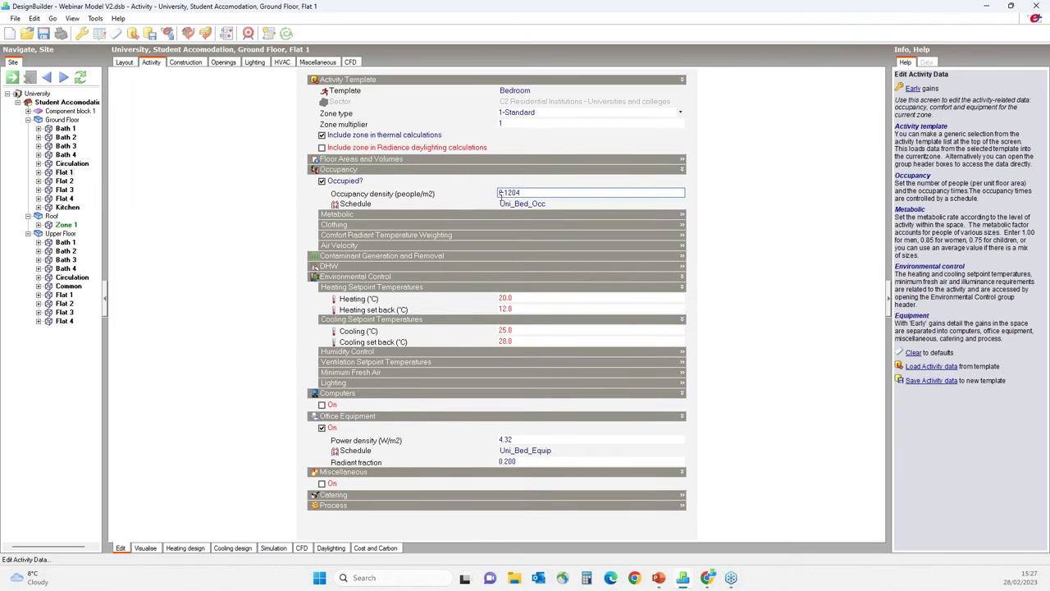
click(525, 186)
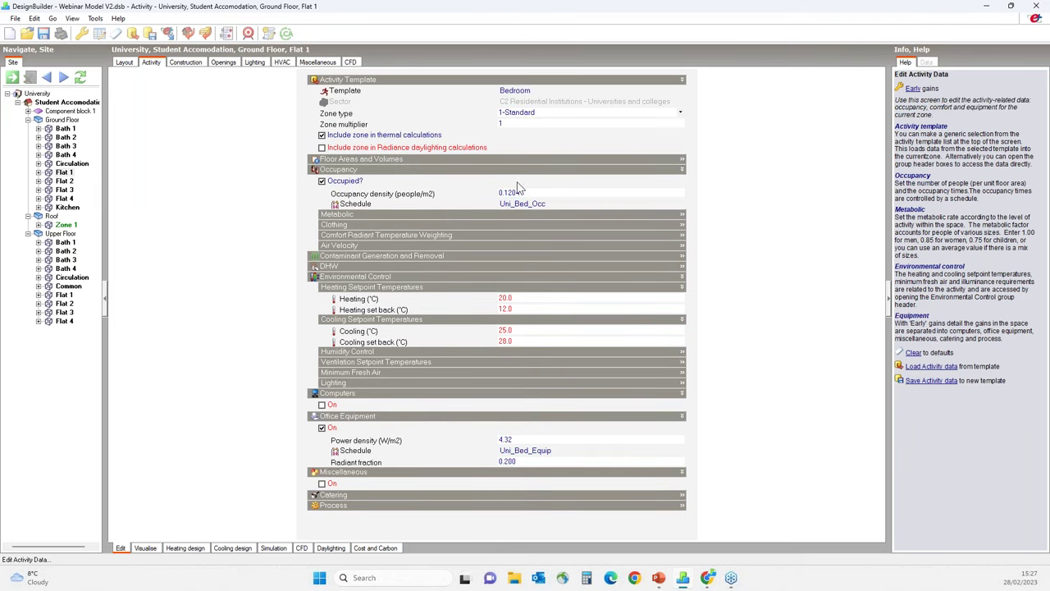
click(505, 192)
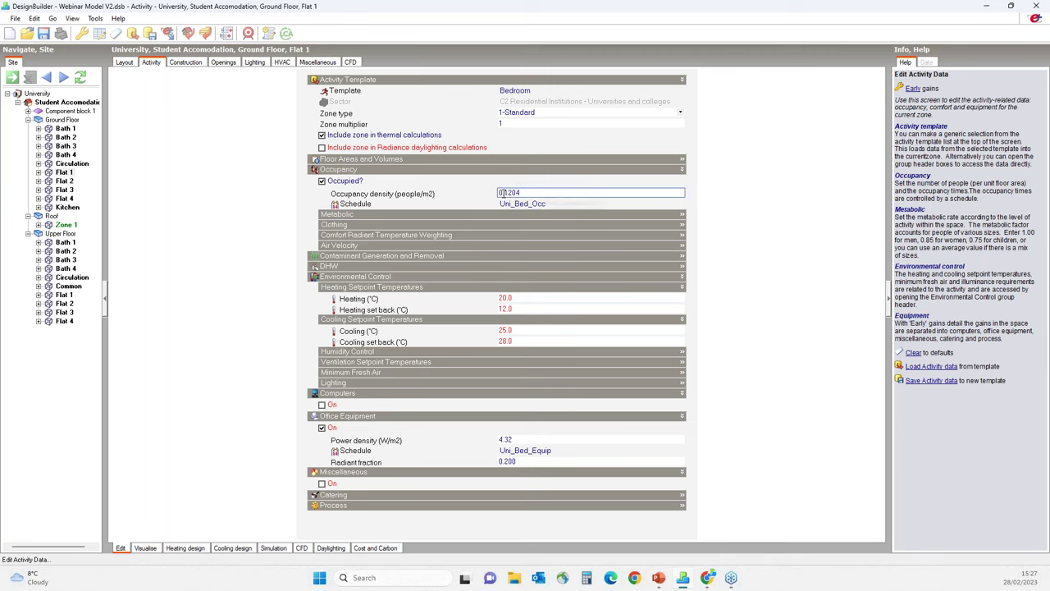
click(445, 159)
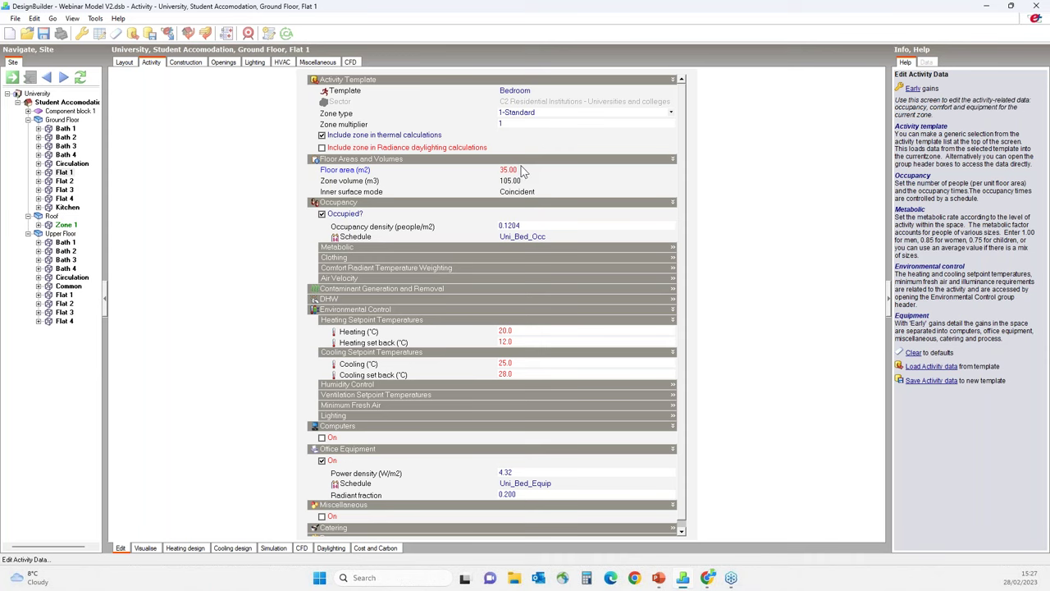
- Set the occupancy method in the model options' gains data to 3-Number of people
click(82, 32)
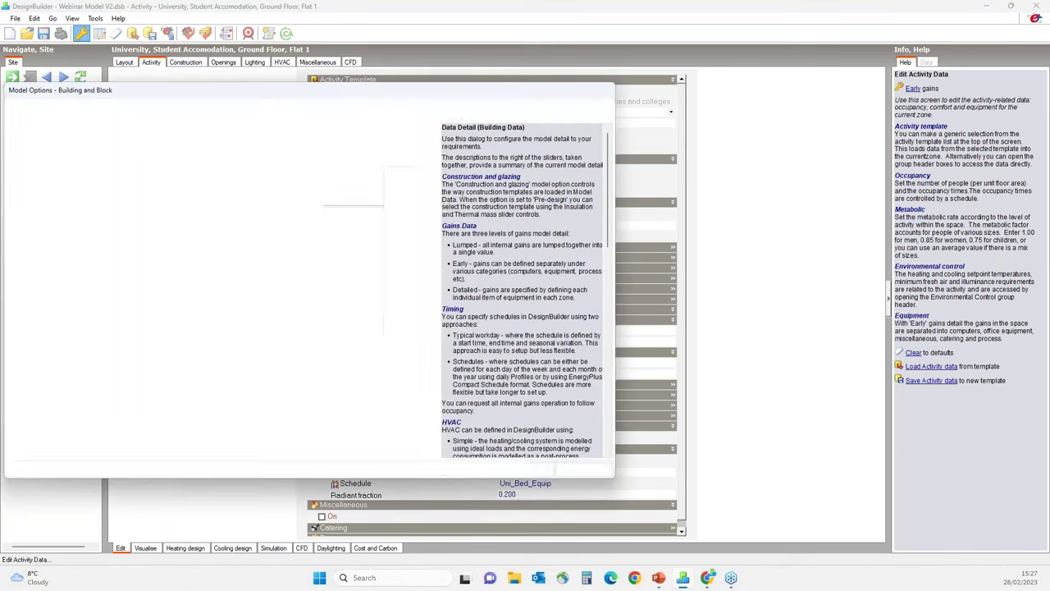
click(338, 191)
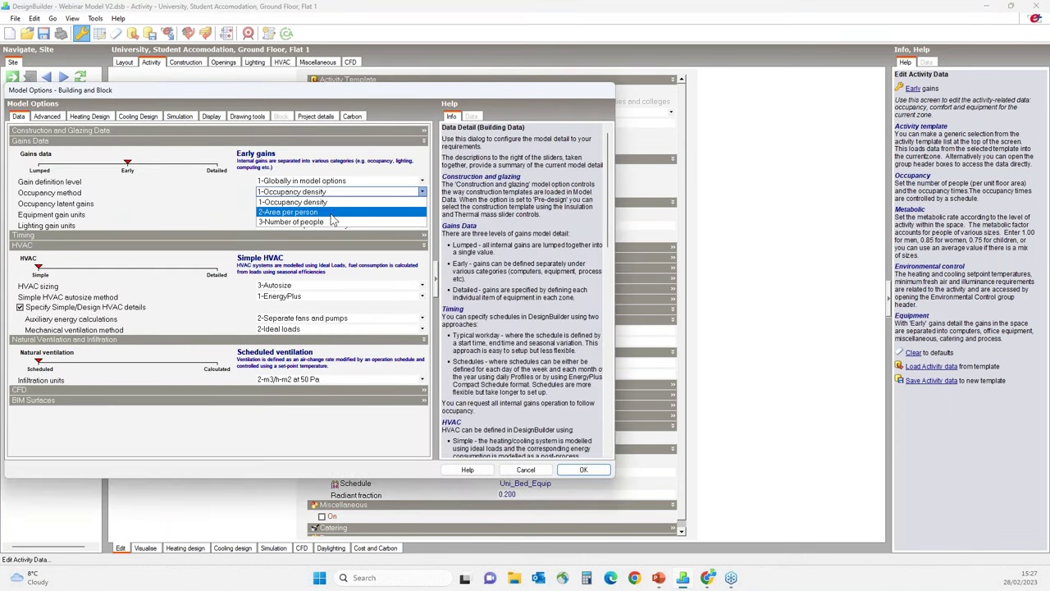
click(333, 222)
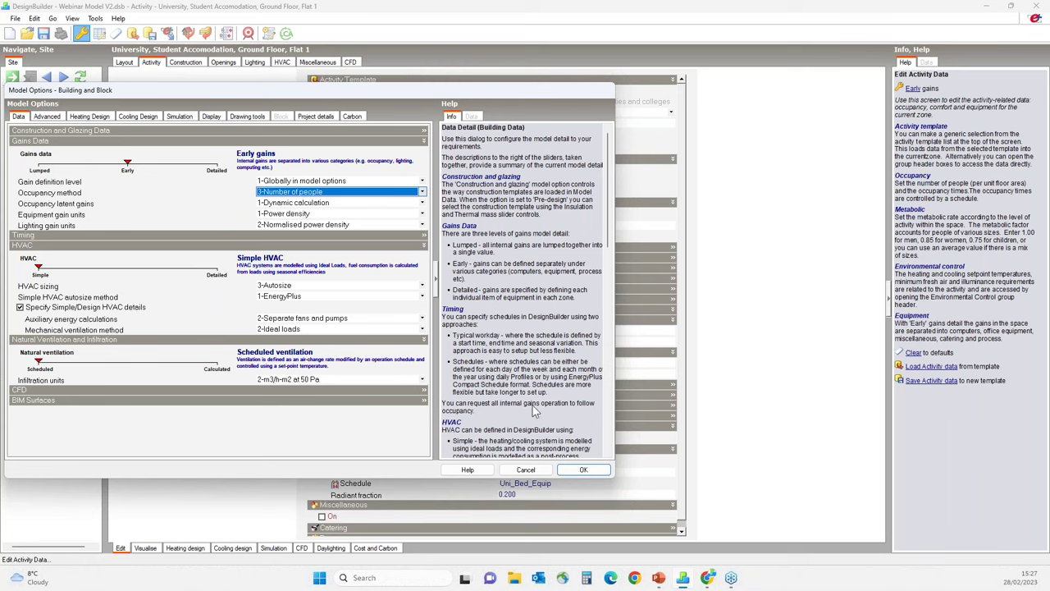
click(574, 473)
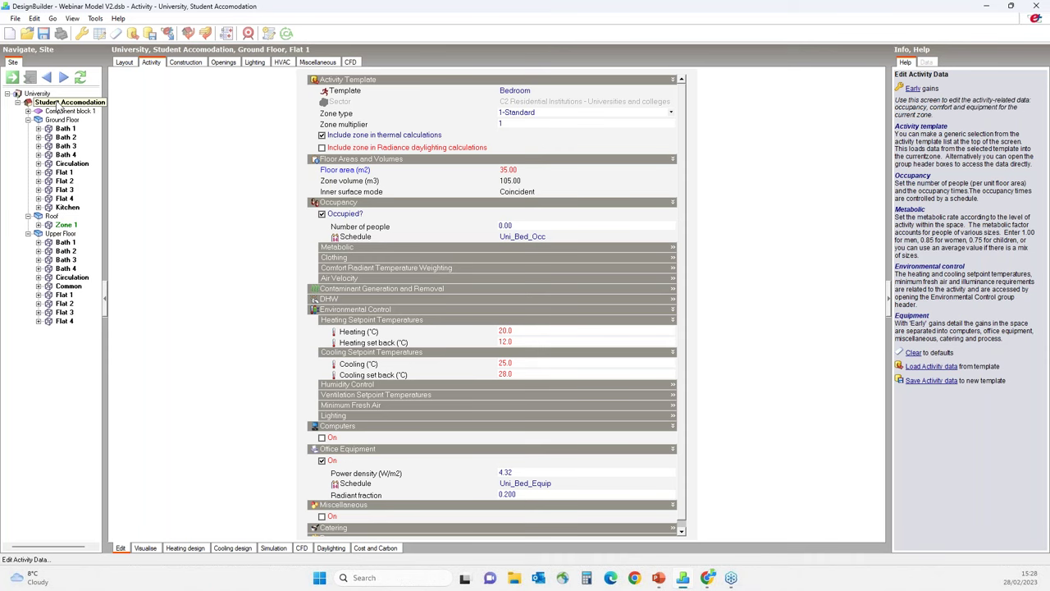
- Set the number of people to 1 for the whole Student Accomodation building
click(60, 103)
click(504, 182)
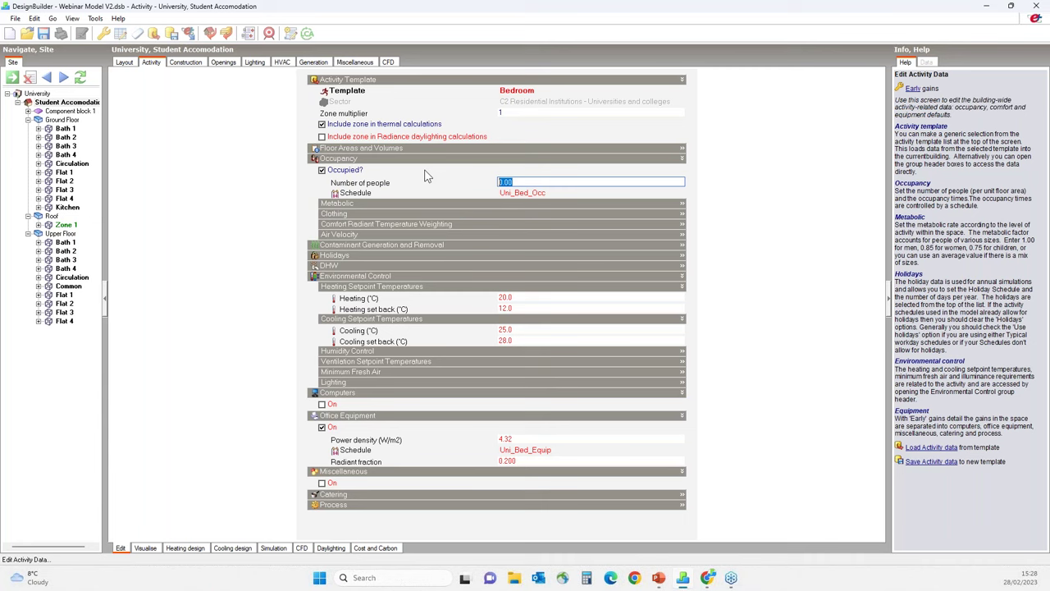
text(1)
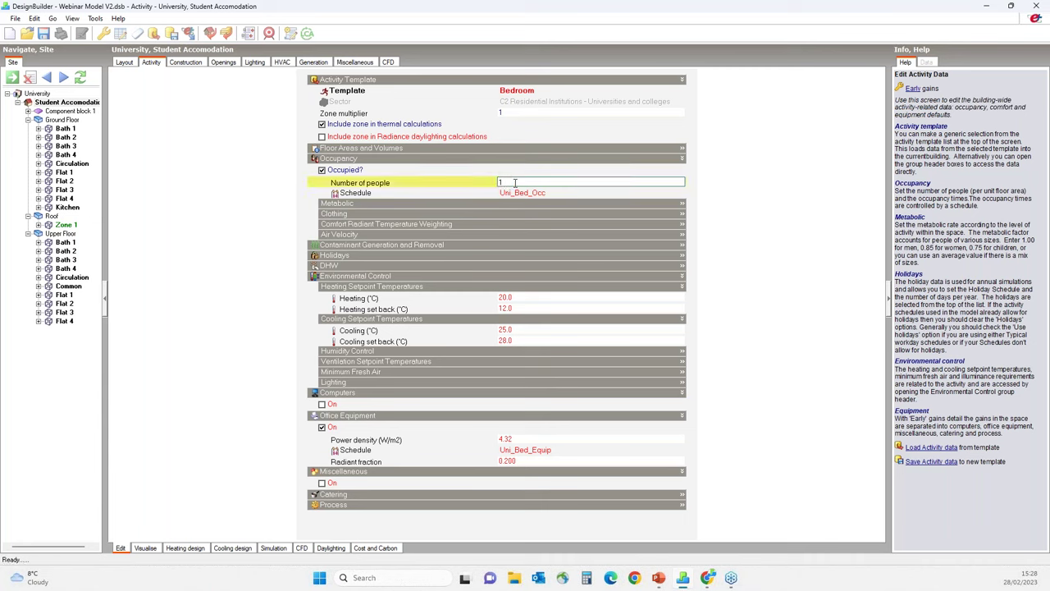
- Assign the New_Uni_Bed_Occ schedule from Universities and colleges as the building's occupancy schedule
click(519, 195)
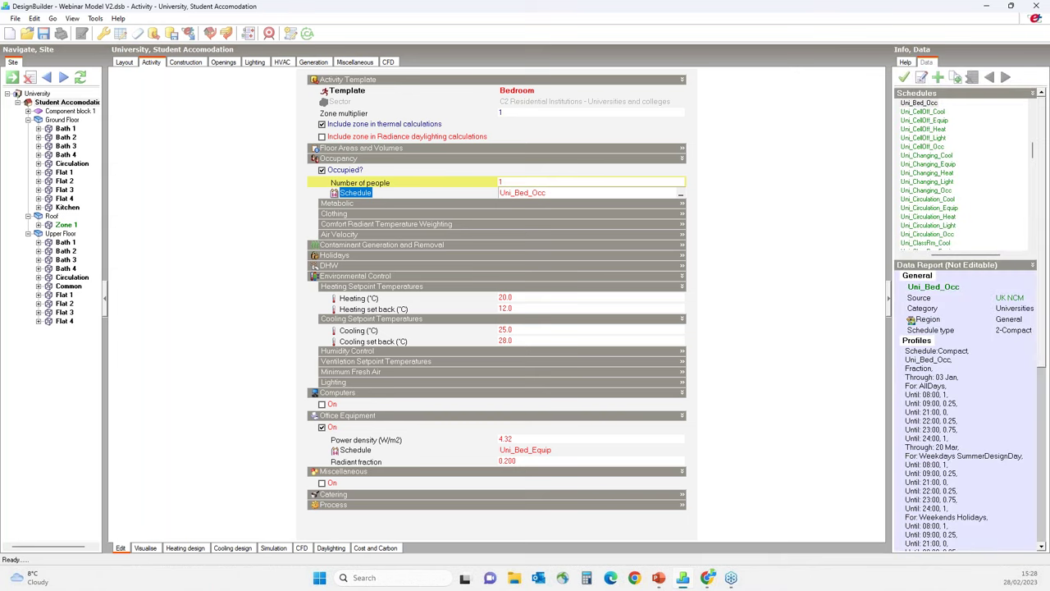
scroll(972, 174, up, 2)
scroll(960, 213, up, 4)
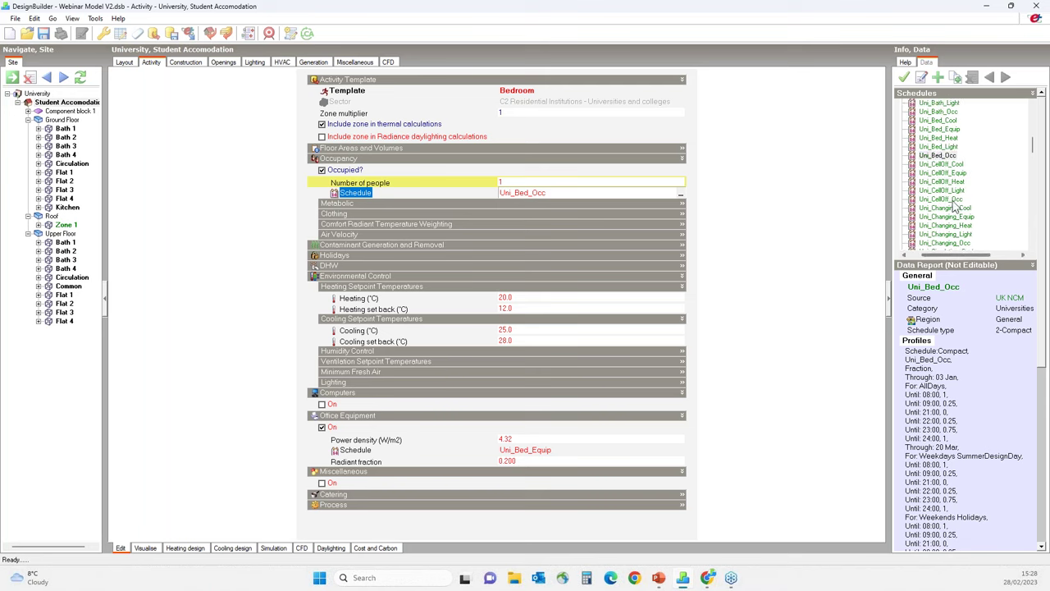
scroll(947, 178, down, 1)
click(945, 173)
click(945, 156)
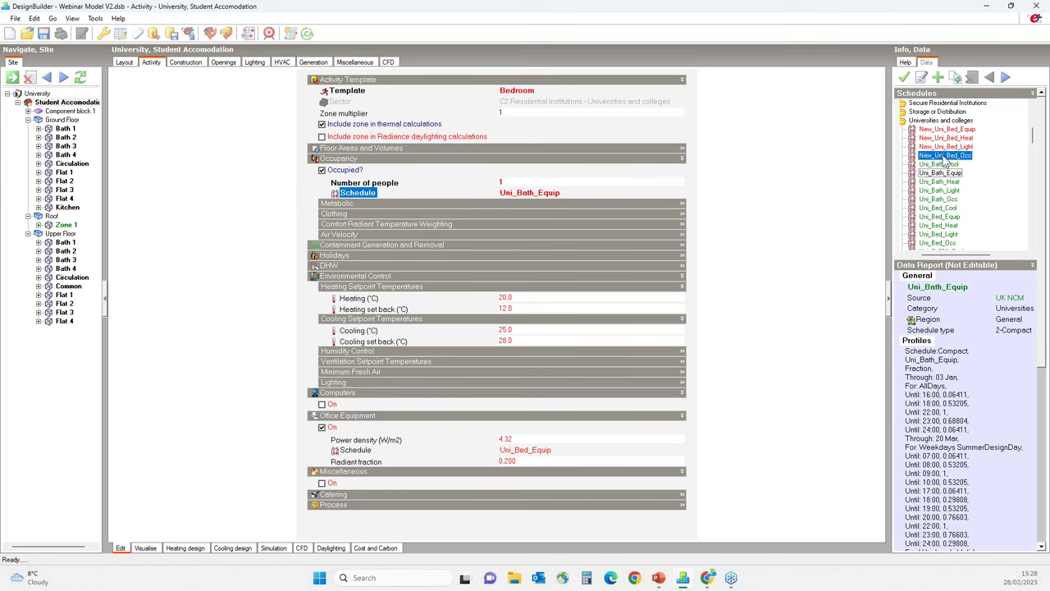
- Review the New_Uni_Bed_Occ schedule's January Monday profile without changing the schedule selection
click(653, 197)
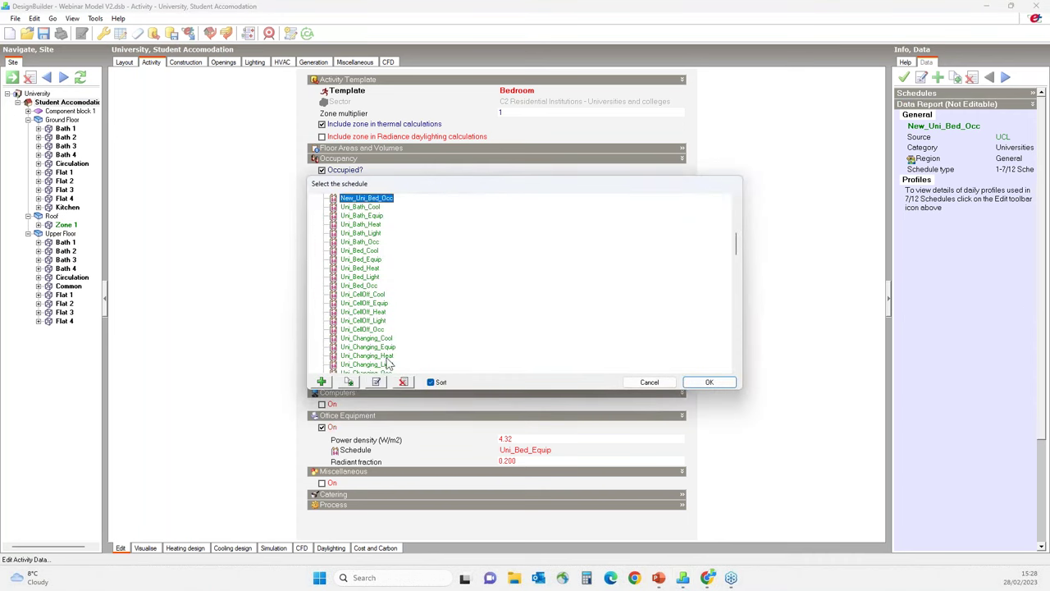
click(375, 382)
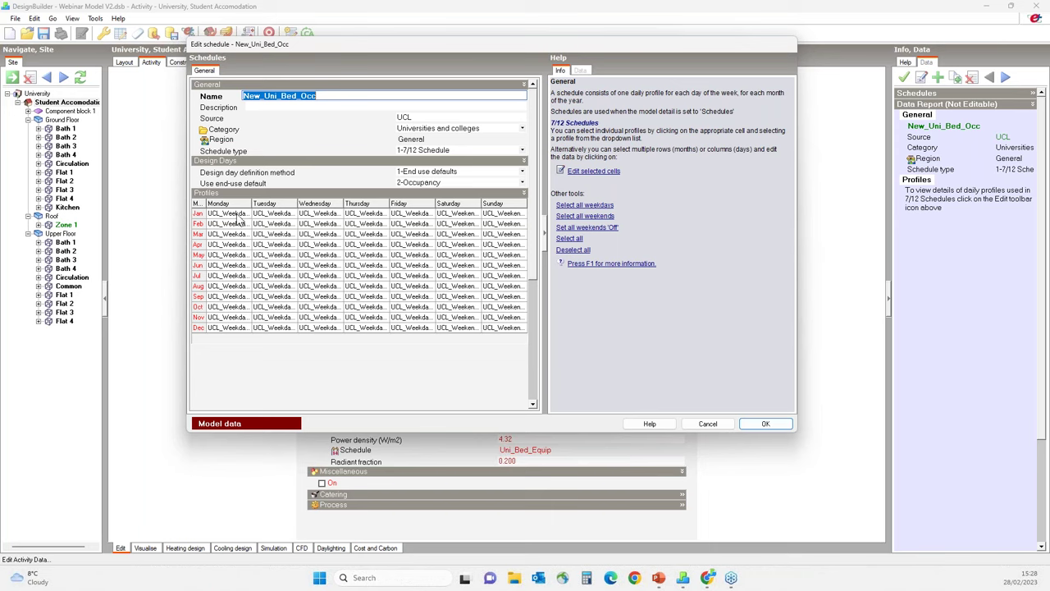
click(238, 213)
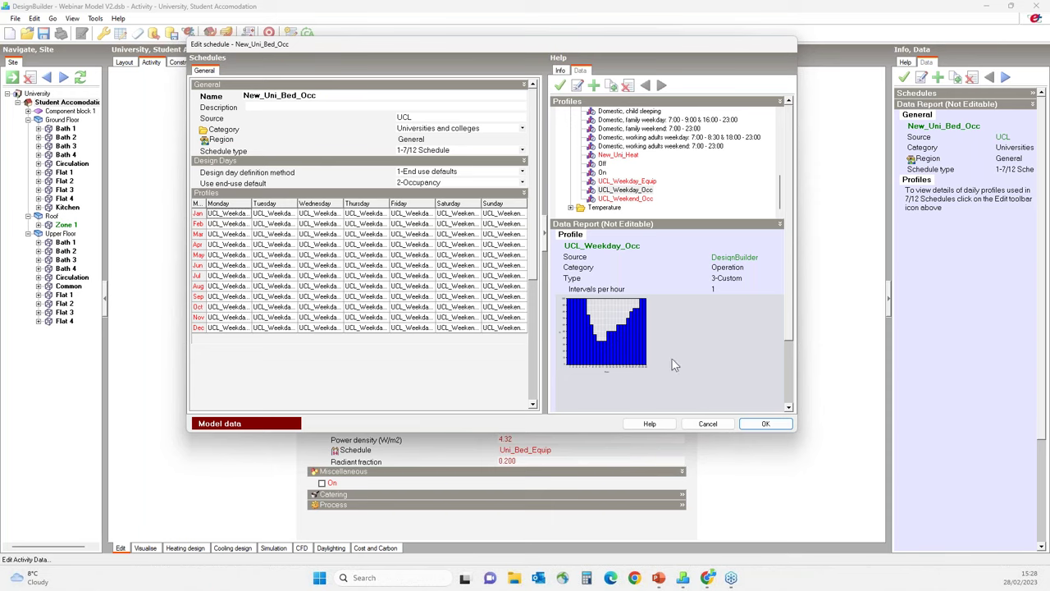
click(763, 425)
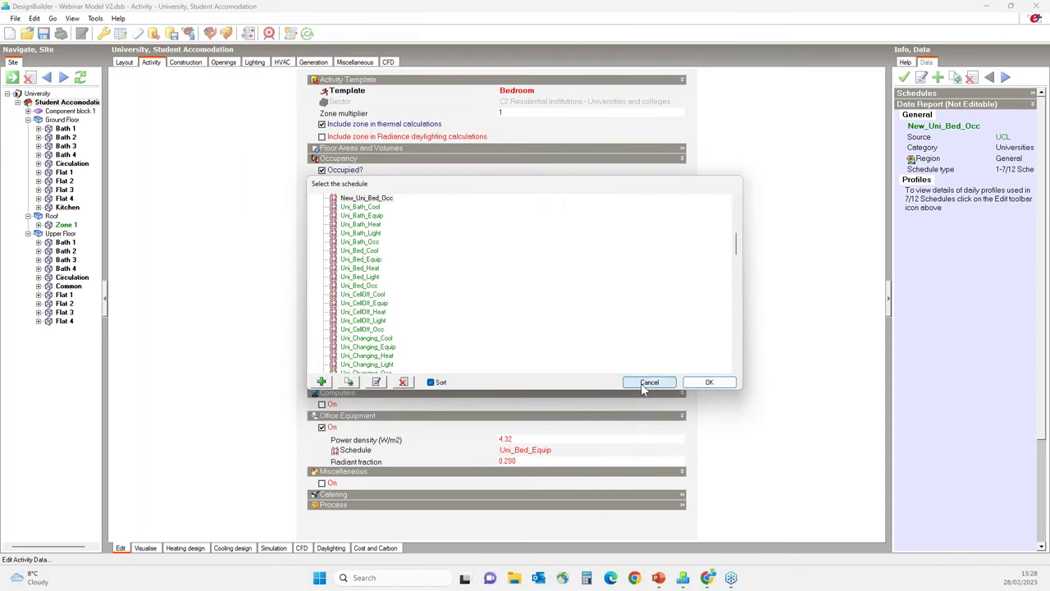
click(641, 384)
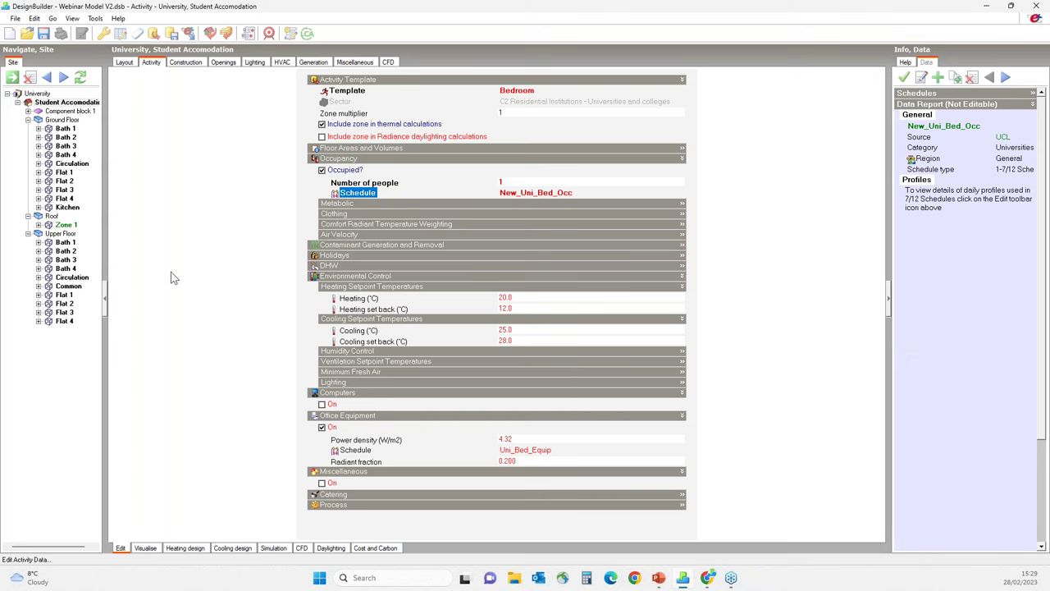
- Open the Zone Level Details model data grid for editing and remove its grouping by block
click(119, 33)
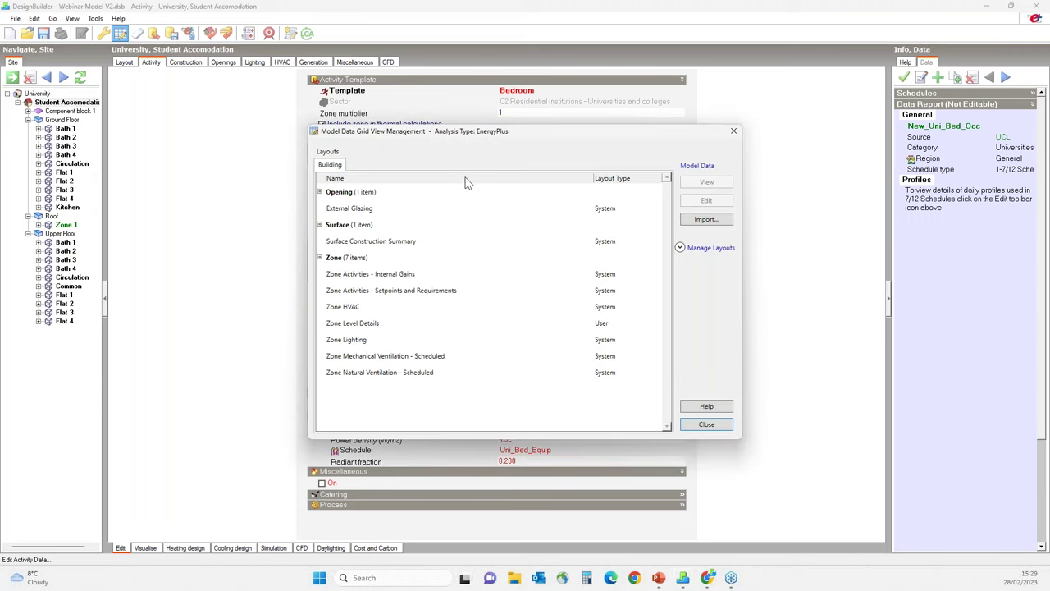
click(367, 326)
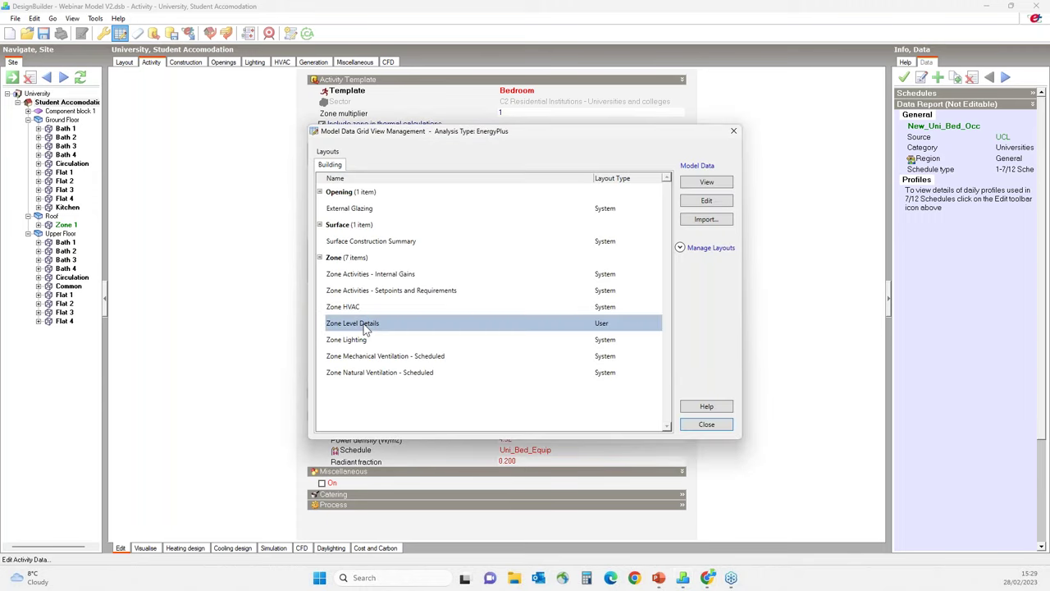
click(703, 205)
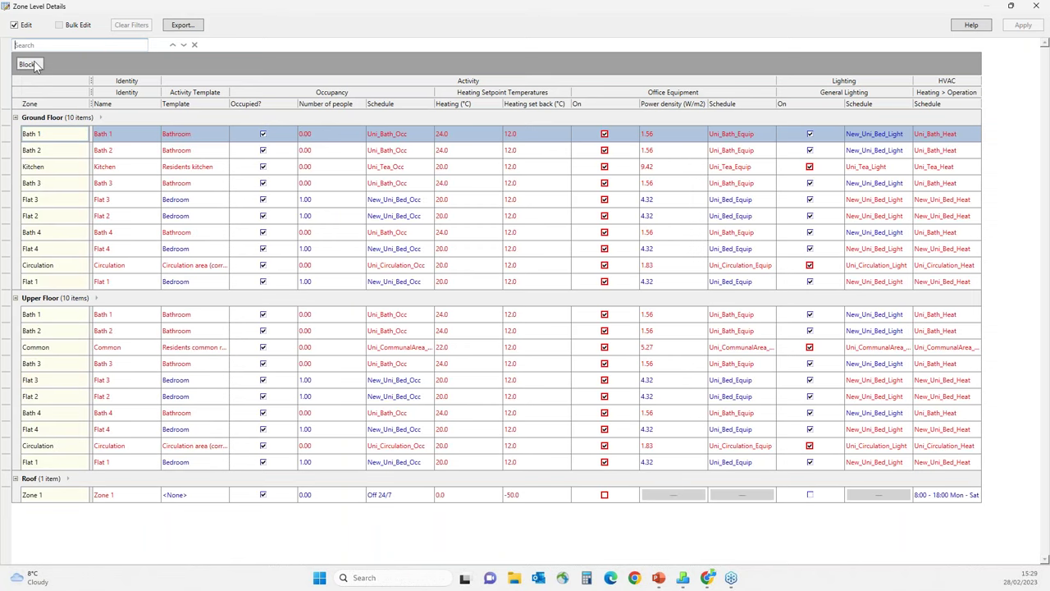
drag(32, 65, 170, 100)
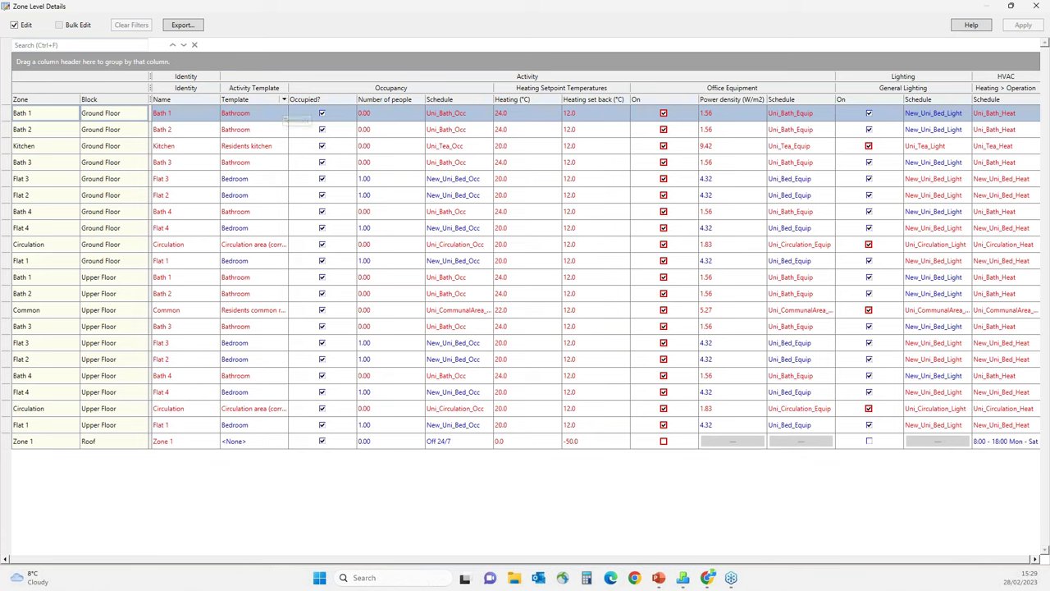
- Filter the zone grid to show only zones with the Bedroom activity template
click(283, 99)
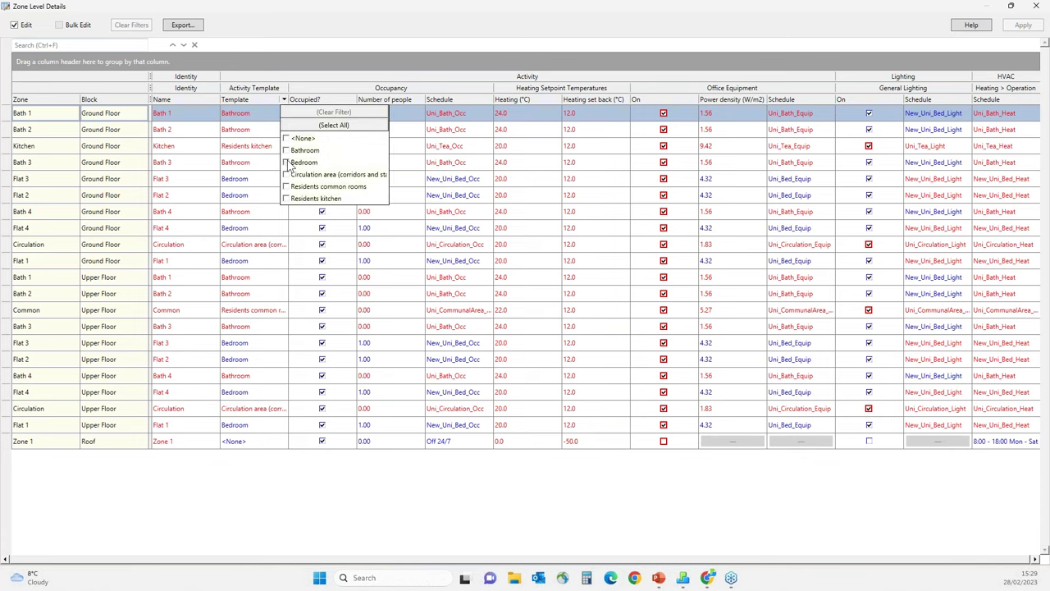
click(286, 162)
click(294, 297)
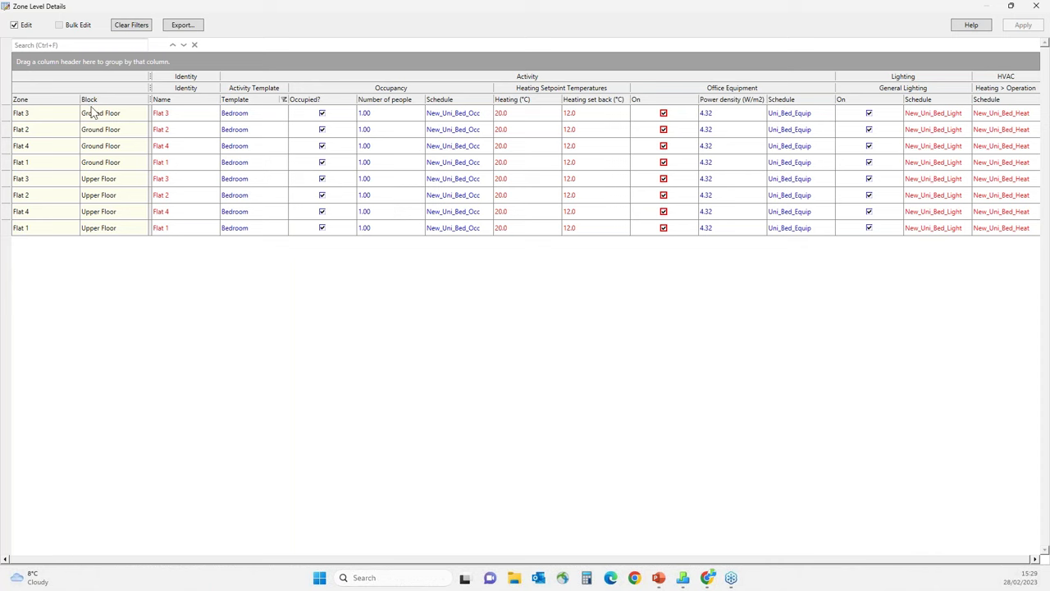
- Bulk edit all the listed bedroom zones to a heating setpoint of 22 °C and a heating set back of 16 °C
click(438, 116)
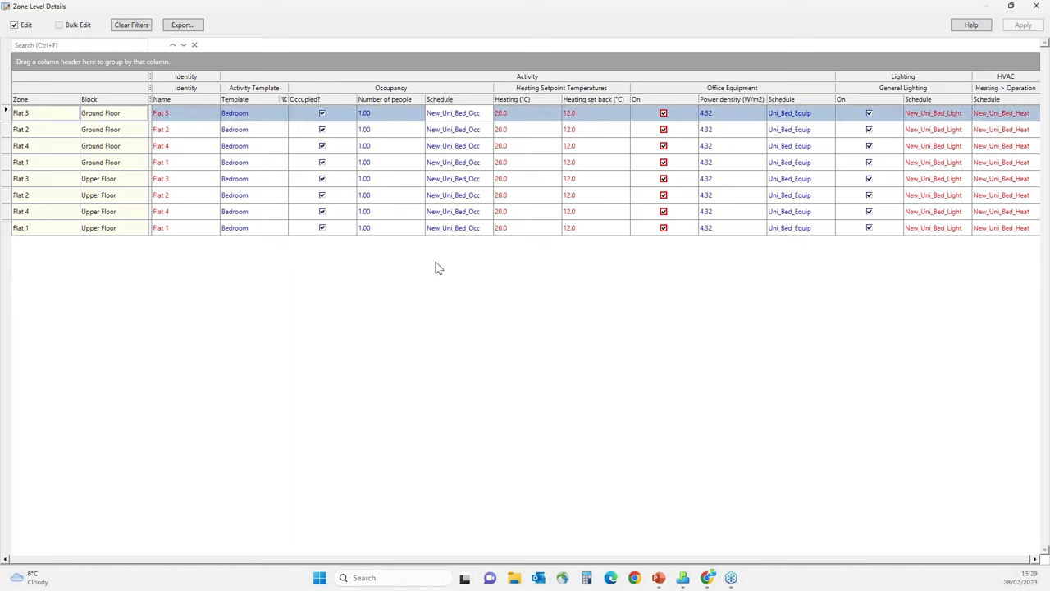
shift+click(440, 229)
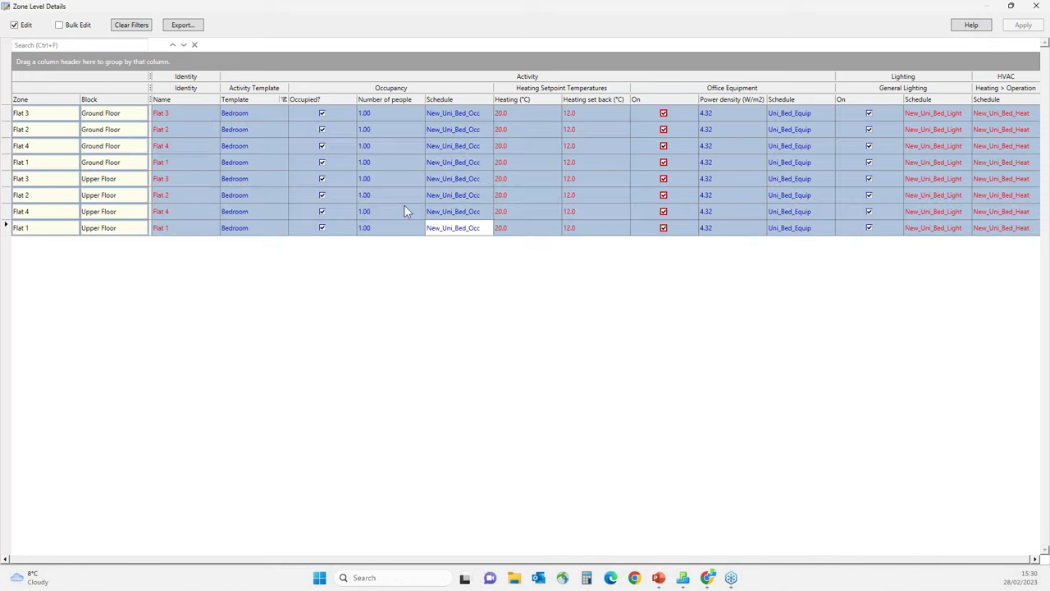
click(59, 25)
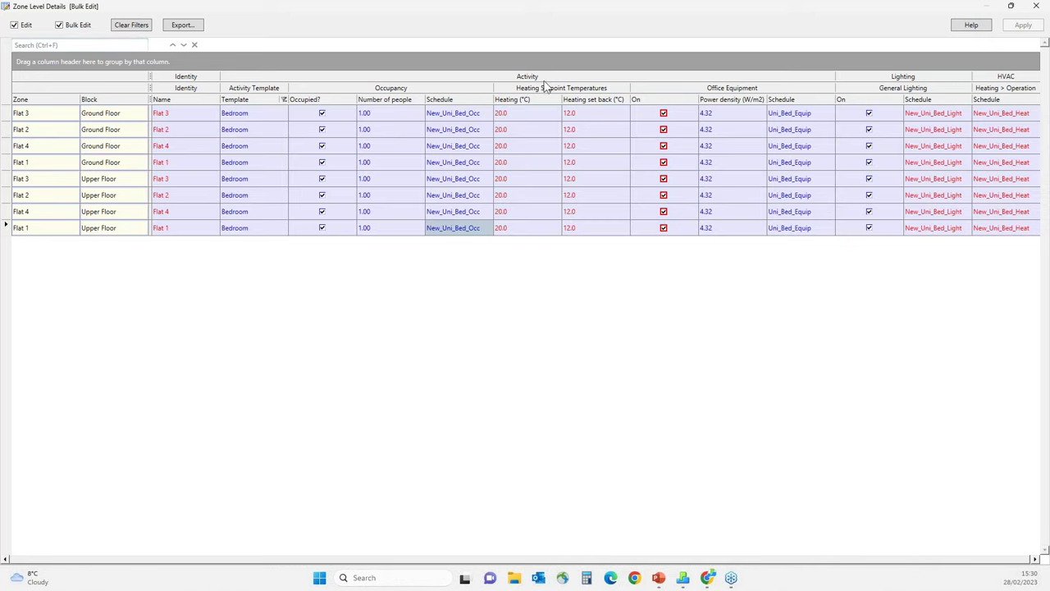
click(507, 116)
text(22)
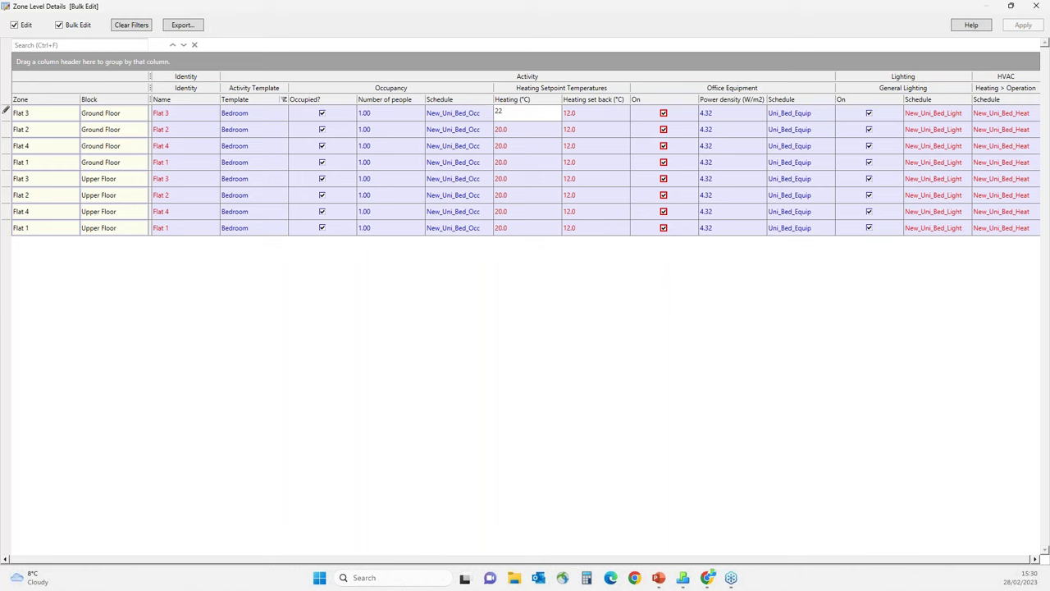
key(Return)
click(579, 114)
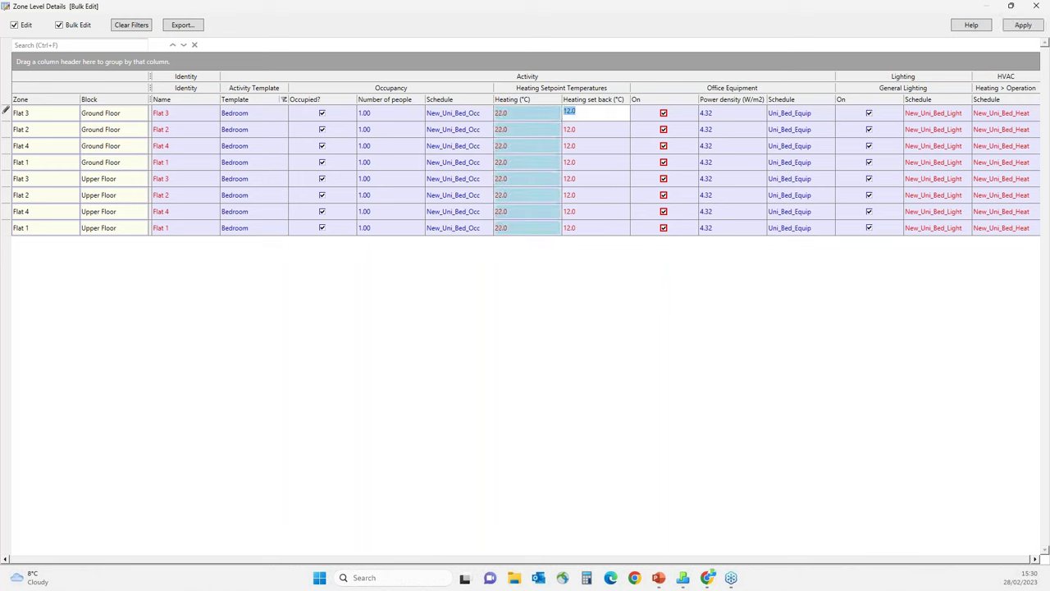
text(16)
key(Return)
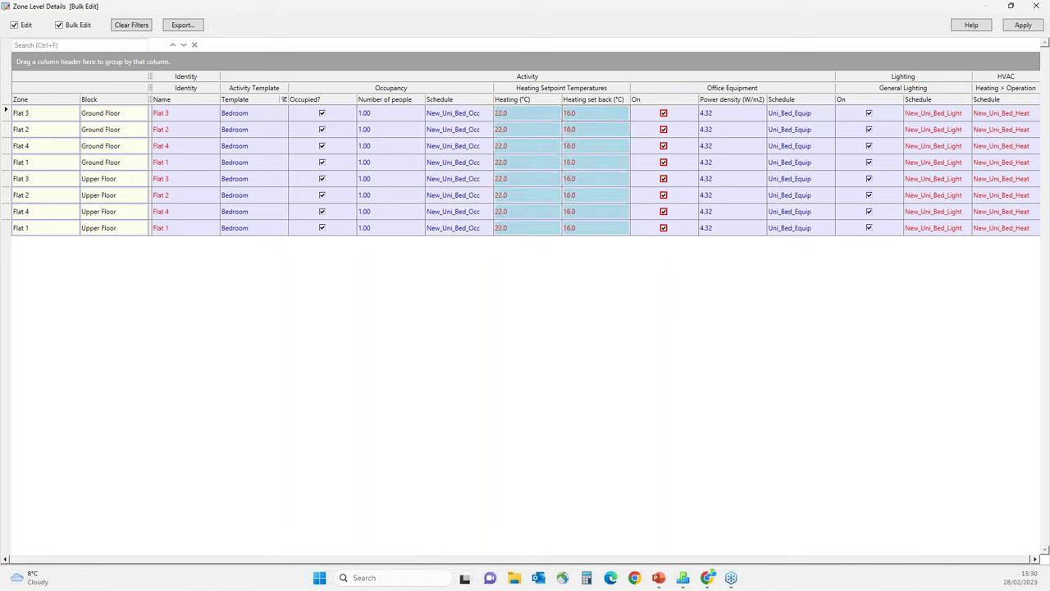
- Set the office equipment power density of all bedroom zones to 8 W/m2
click(735, 118)
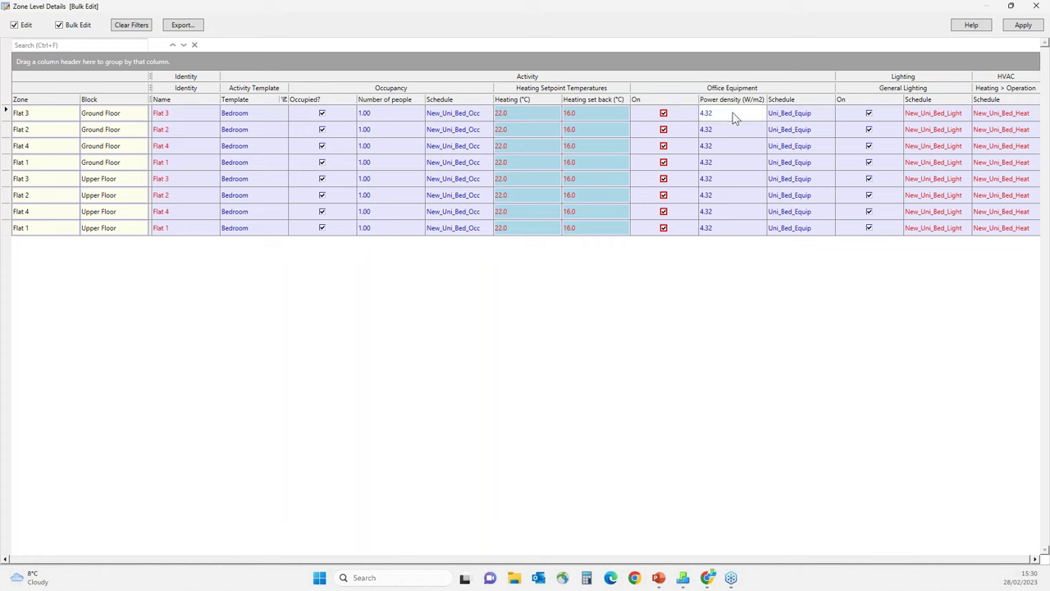
click(734, 117)
text(8)
key(Return)
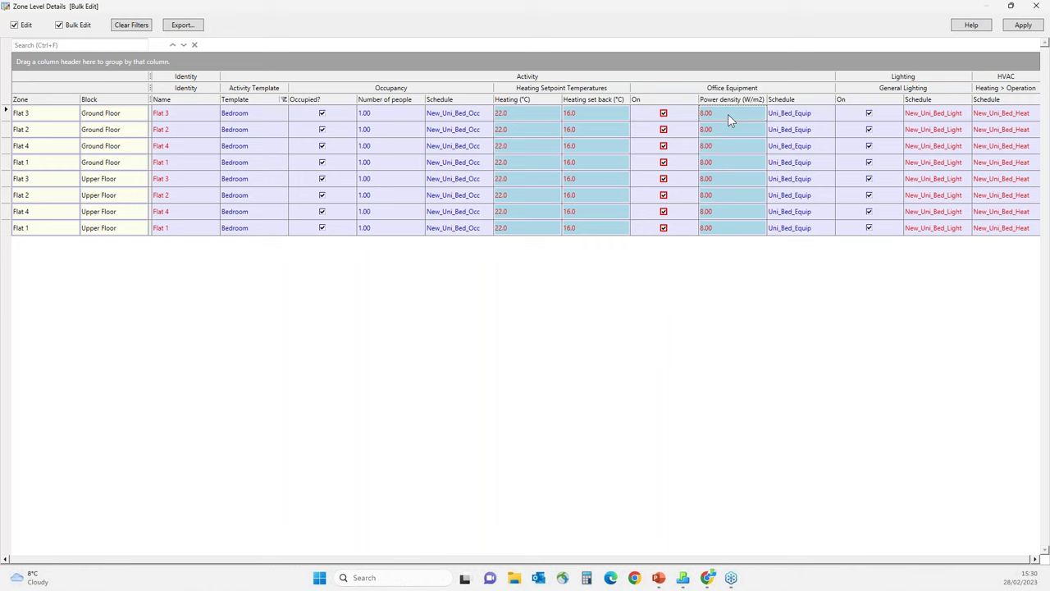
- Bulk edit the office equipment schedule of all bedroom zones to New_Uni_Bed_Equip
click(827, 119)
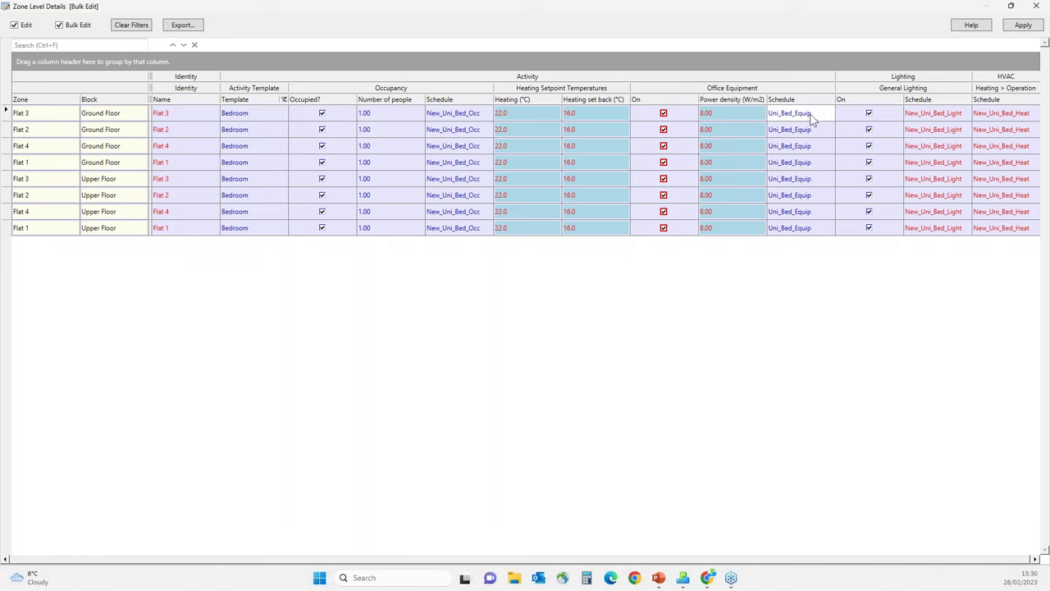
double_click(812, 118)
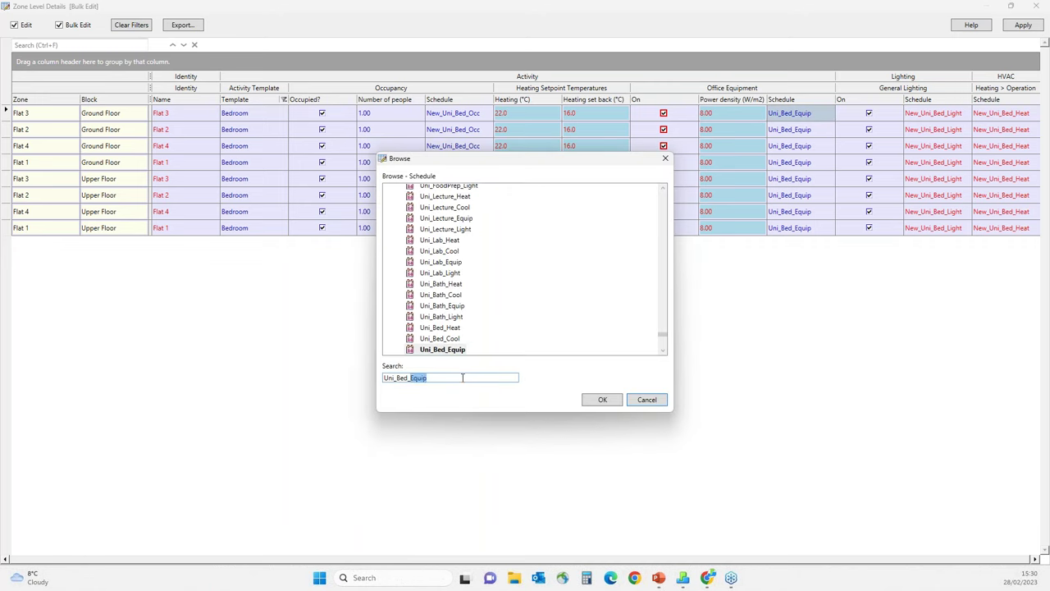
drag(461, 378, 368, 384)
text(New)
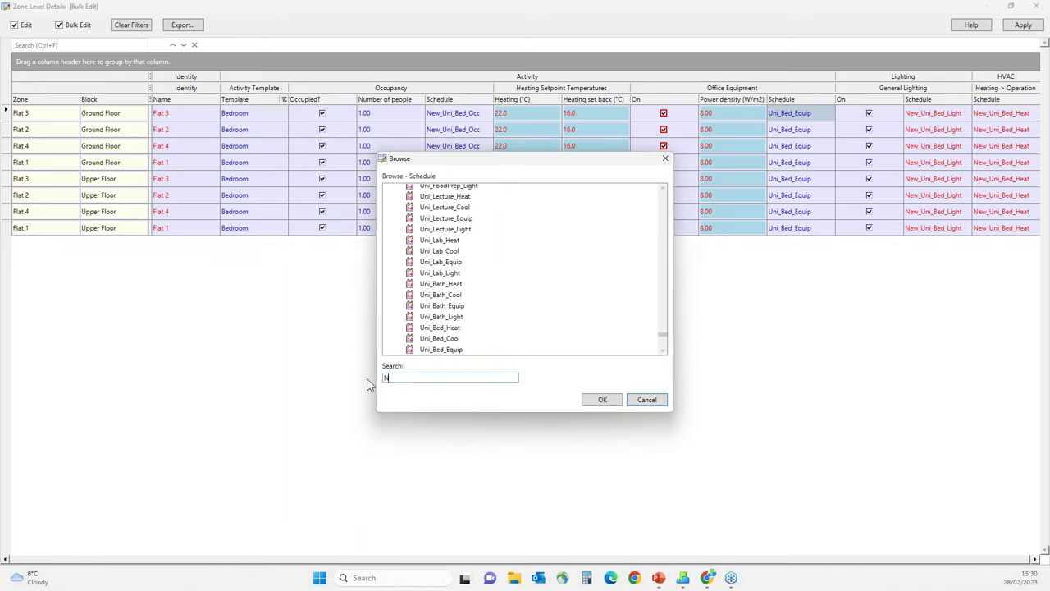
click(459, 212)
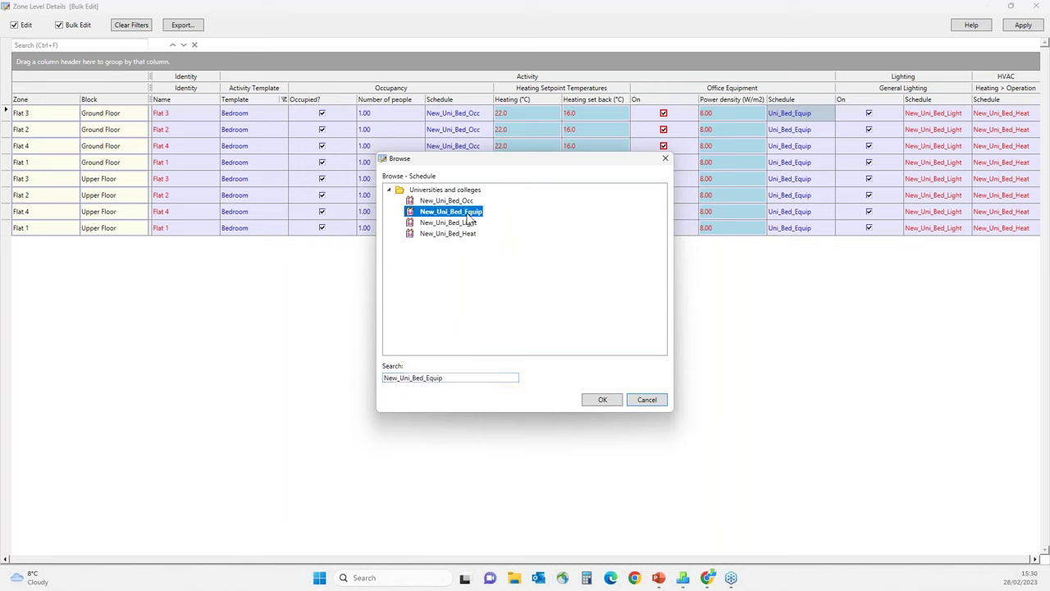
click(607, 402)
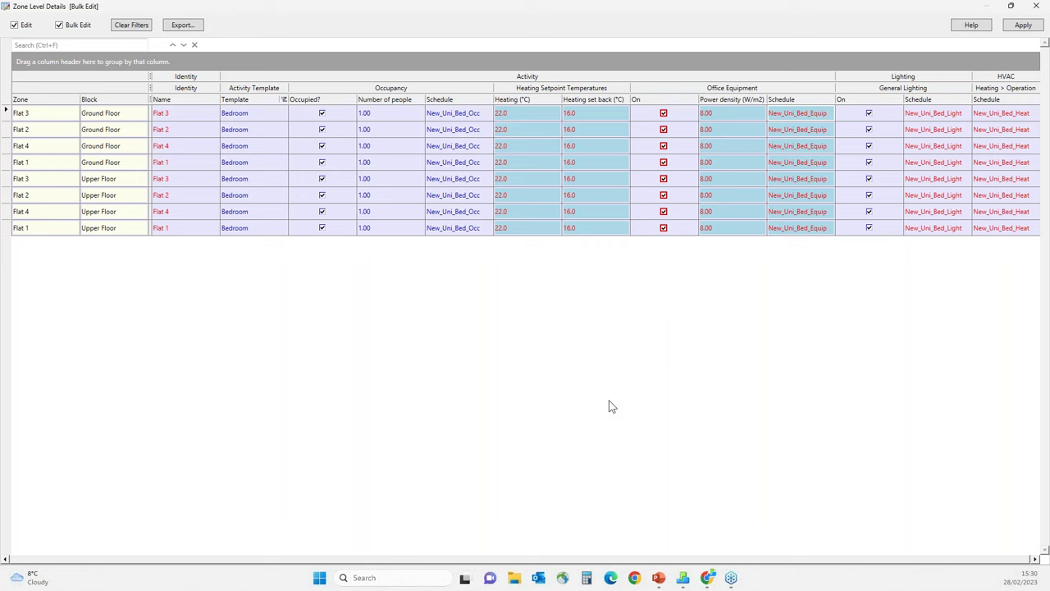
- Apply the bulk edits to the model, then close the Zone Level Details grid and the grid view management dialog
click(1022, 25)
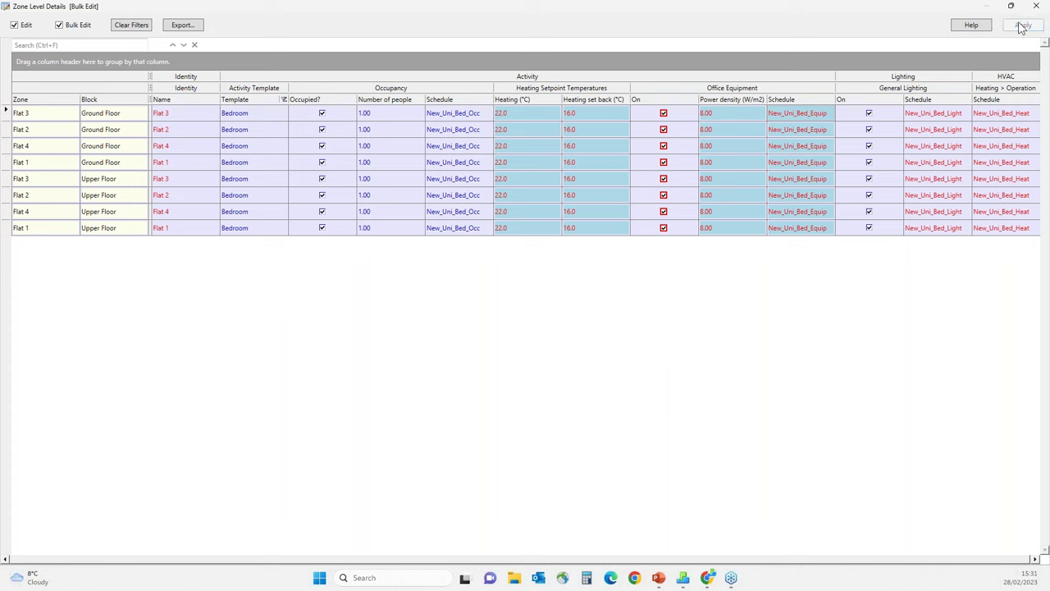
click(1036, 5)
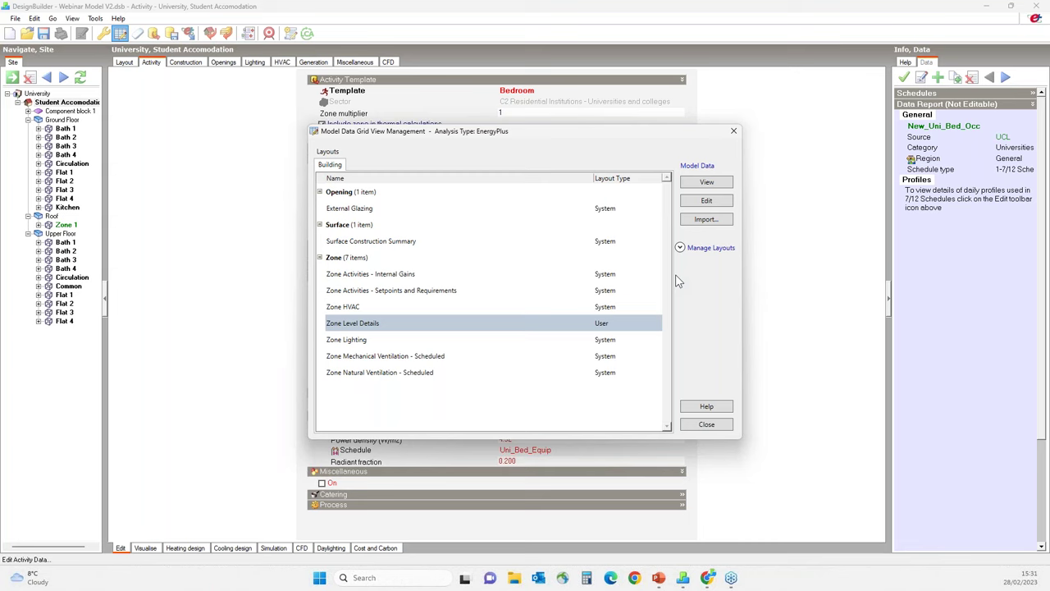
click(709, 424)
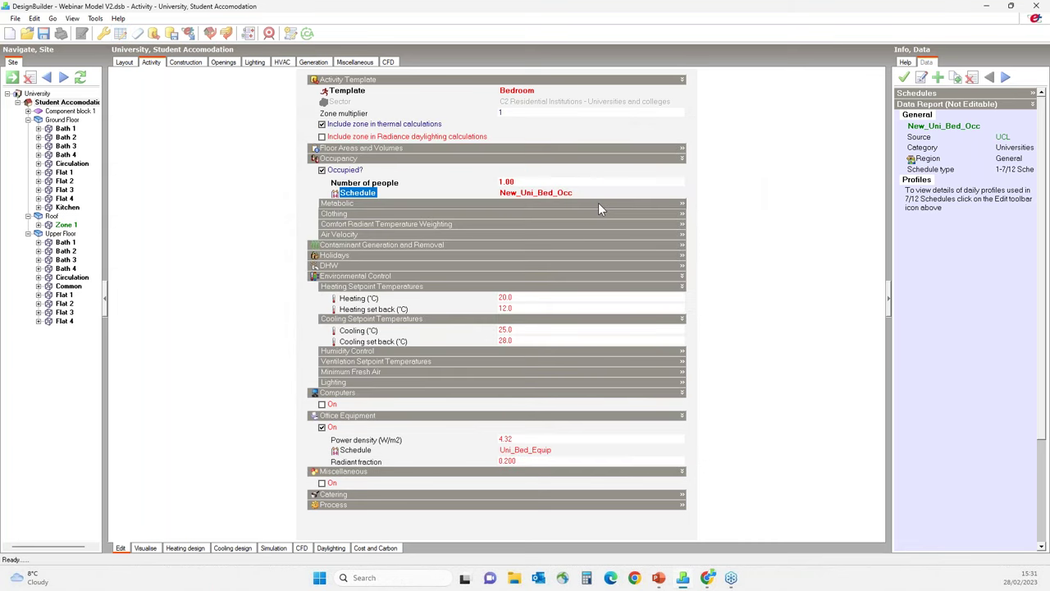